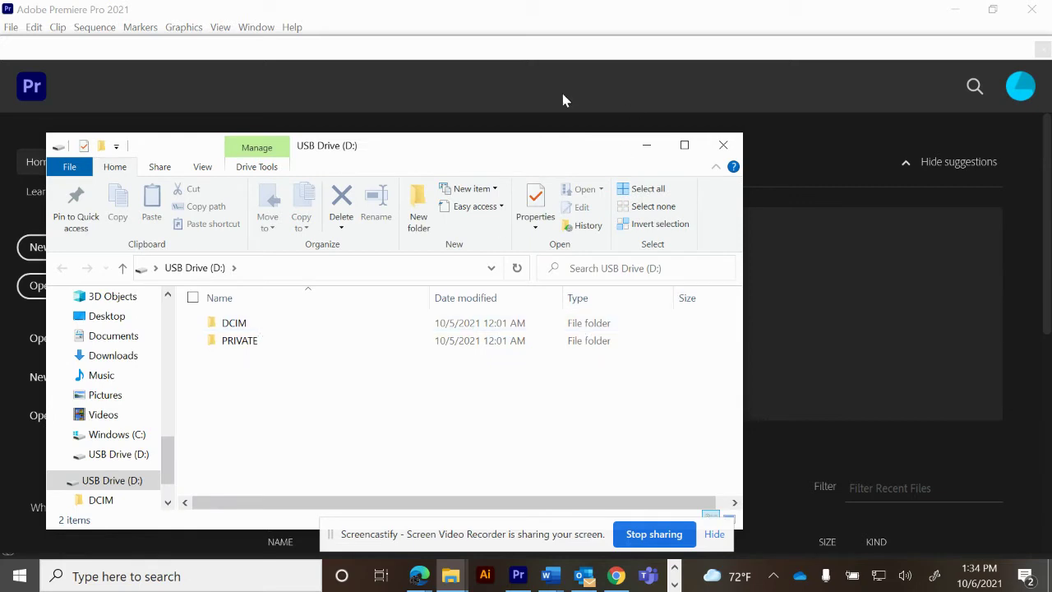
# Open the DCIM > 100_1005 camera folder on the USB drive.
pyautogui.doubleClick(327, 340)
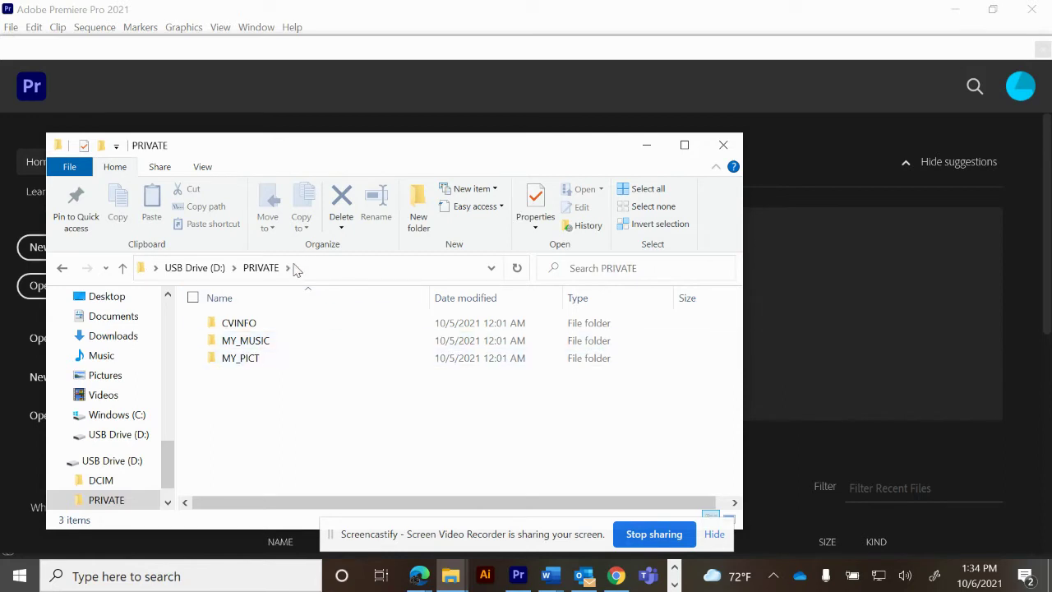
pyautogui.click(194, 269)
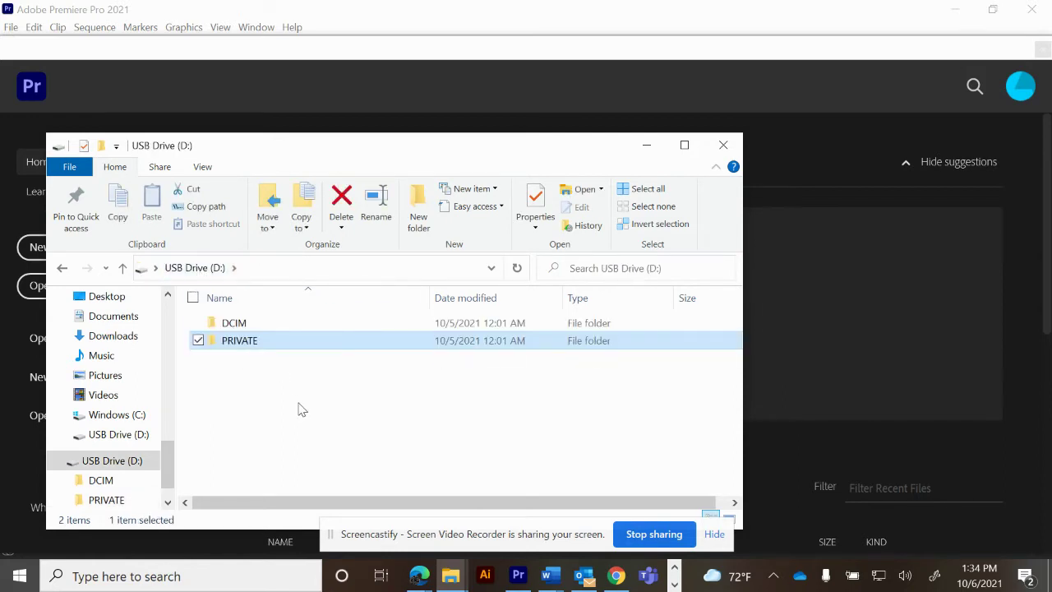
pyautogui.doubleClick(265, 325)
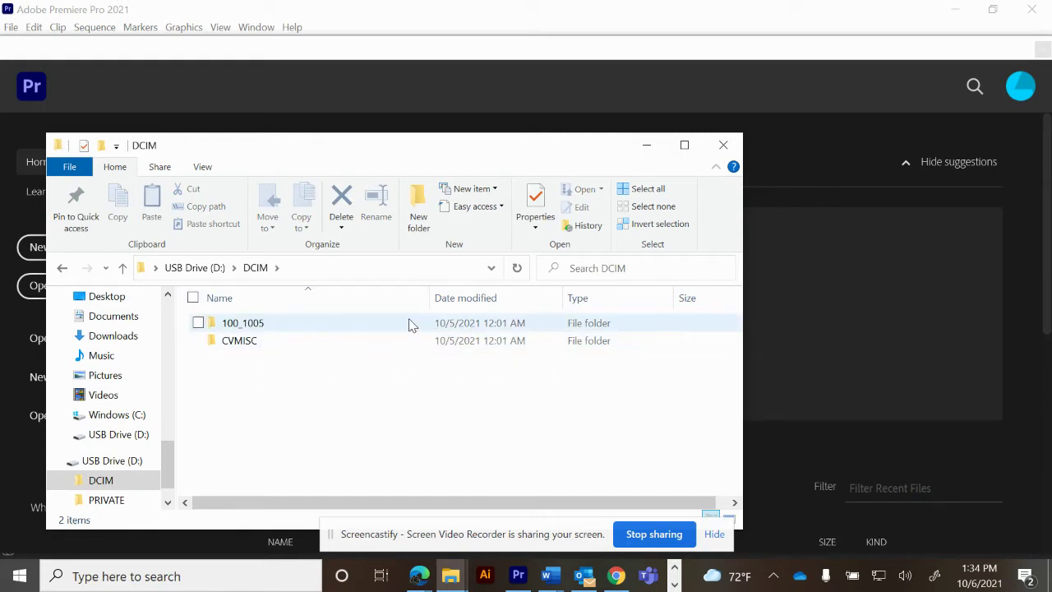
pyautogui.doubleClick(247, 325)
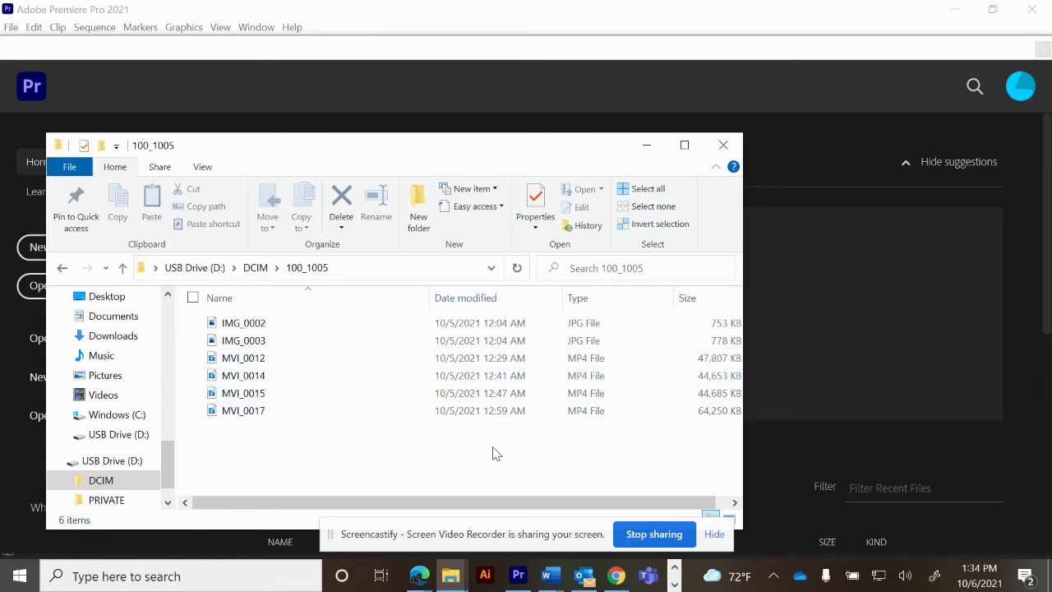
# Select the four MVI MP4 files, MVI_0012 through MVI_0017.
pyautogui.moveTo(493, 447); pyautogui.dragTo(418, 359)
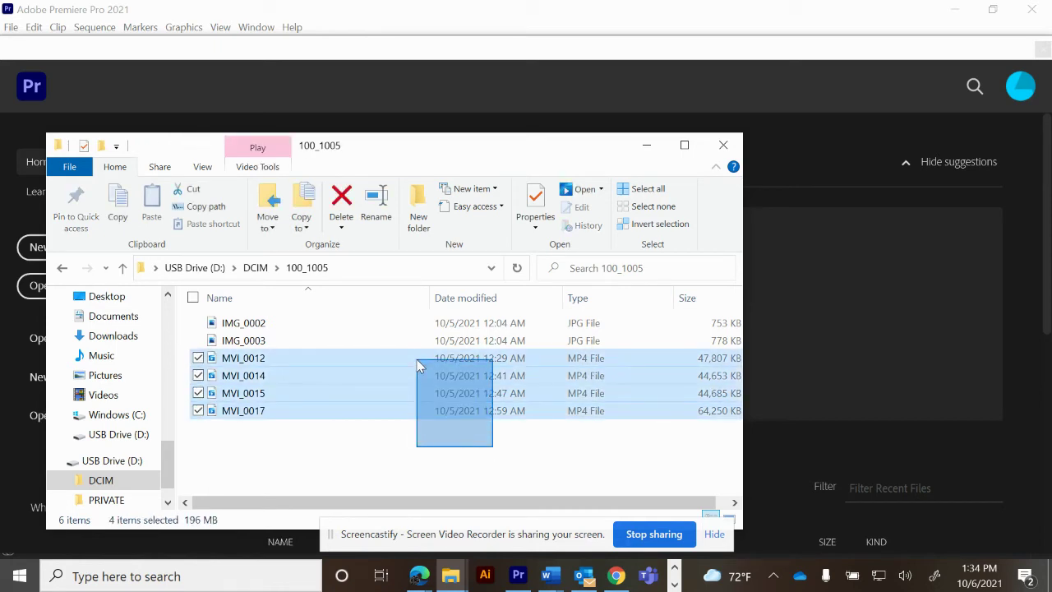
pyautogui.click(404, 451)
pyautogui.click(244, 362)
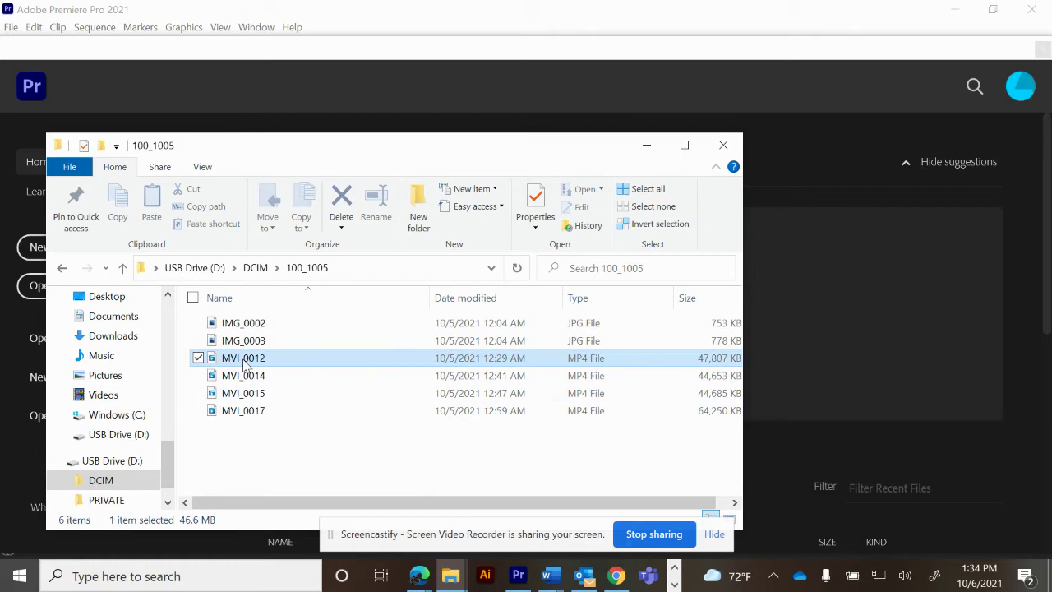
pyautogui.keyDown('shift'); pyautogui.click(275, 413); pyautogui.keyUp('shift')
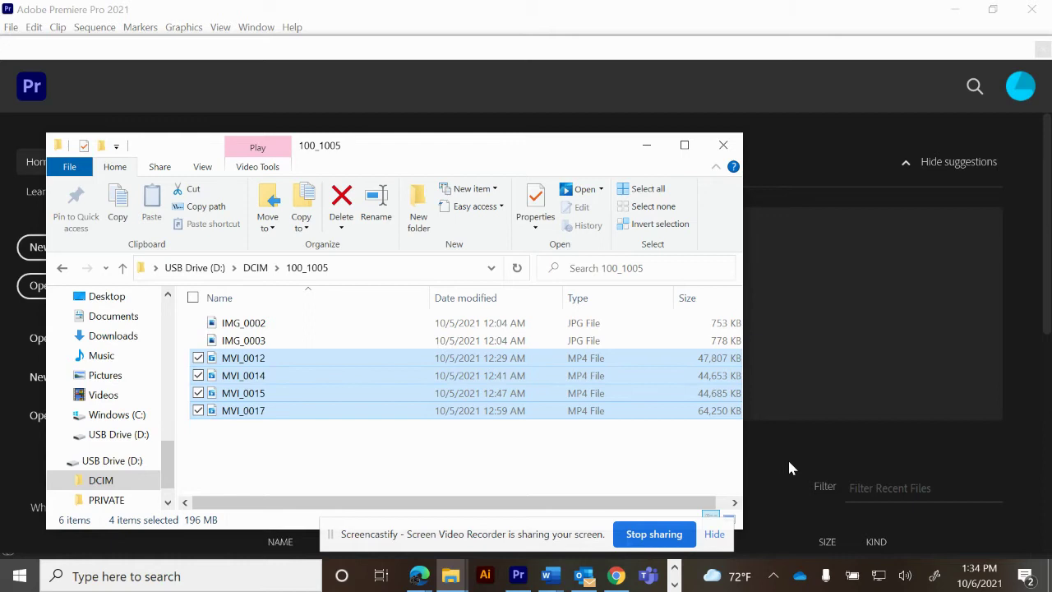
# Navigate a second Explorer window via 2021-2022 > Televideo1 into the Running Scared folder.
pyautogui.click(451, 577)
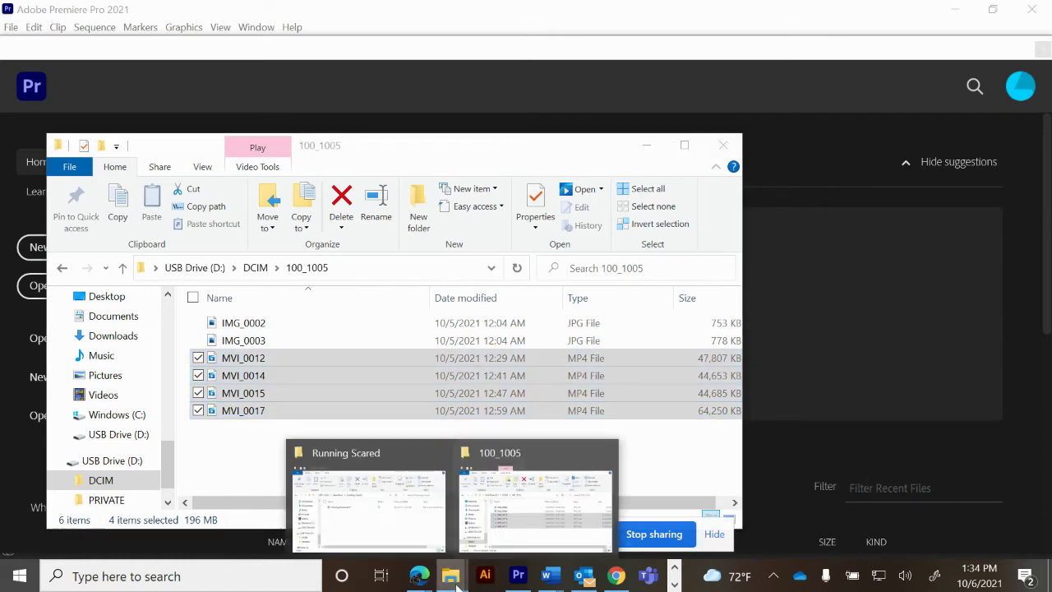
pyautogui.click(435, 536)
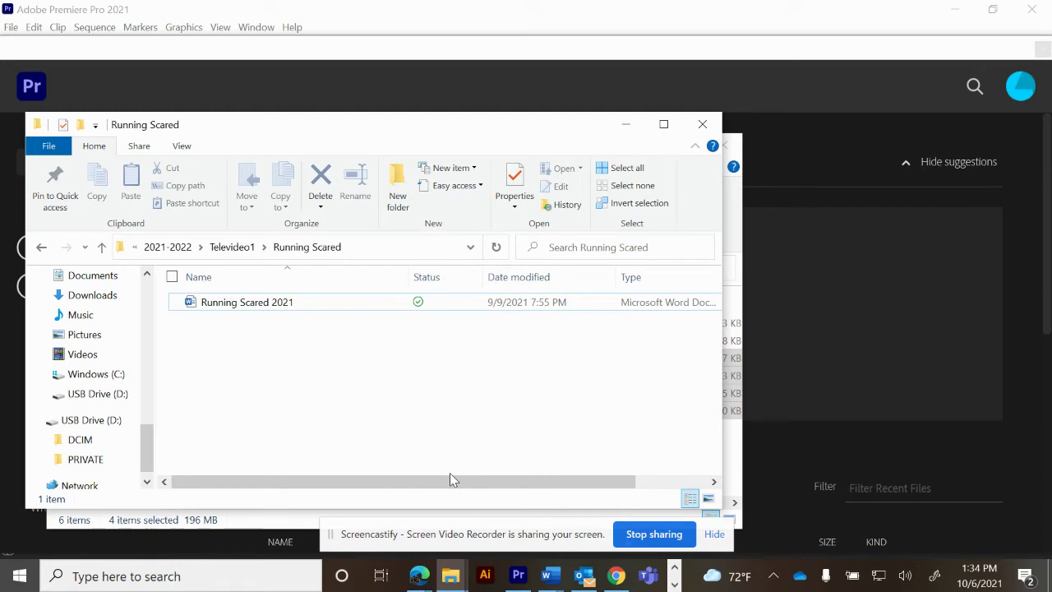
pyautogui.click(233, 248)
pyautogui.click(171, 248)
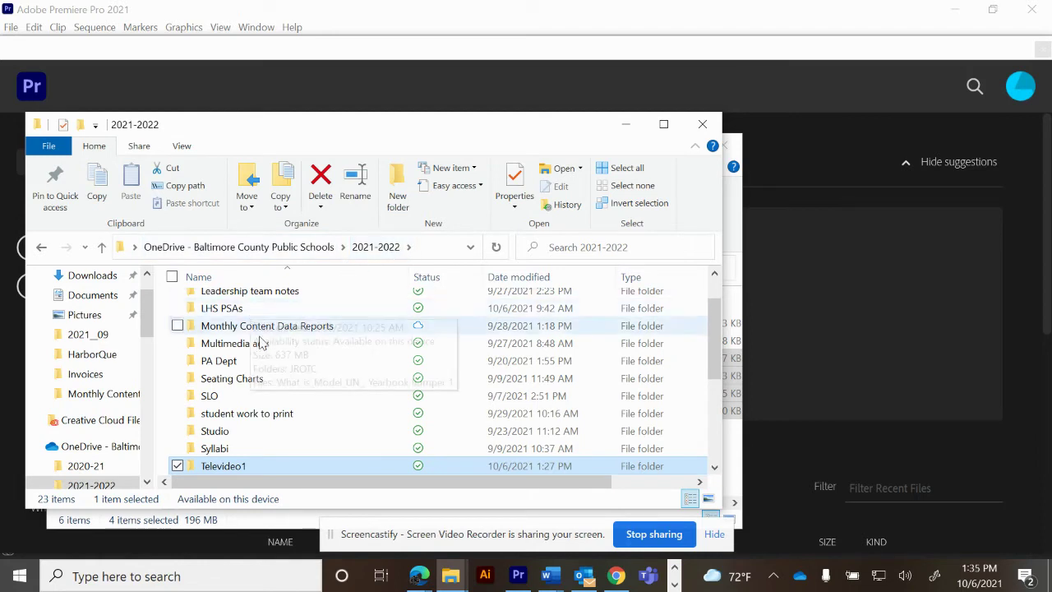
pyautogui.doubleClick(236, 467)
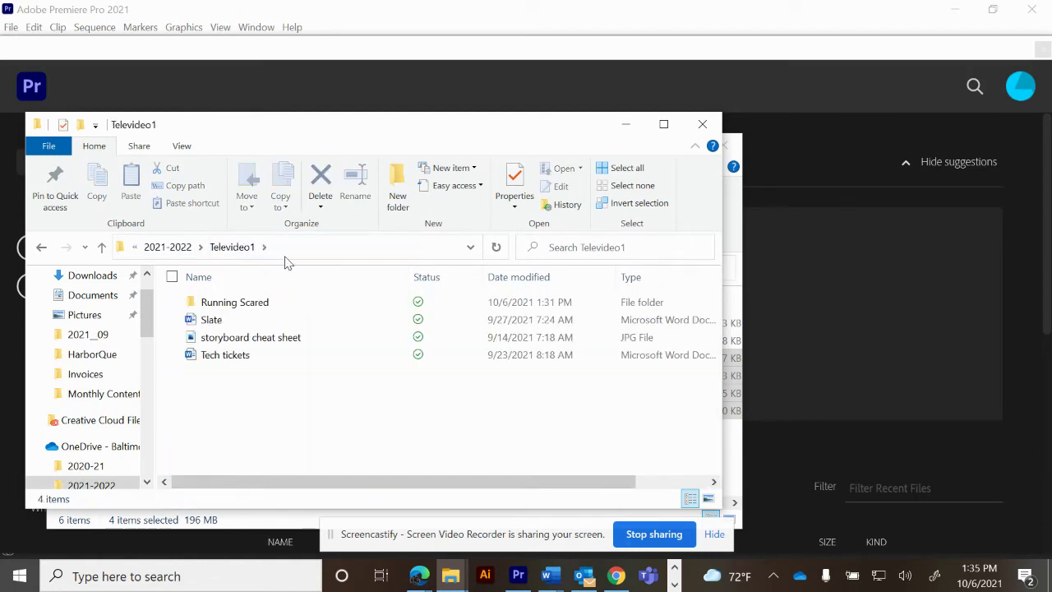
pyautogui.click(257, 306)
pyautogui.doubleClick(256, 306)
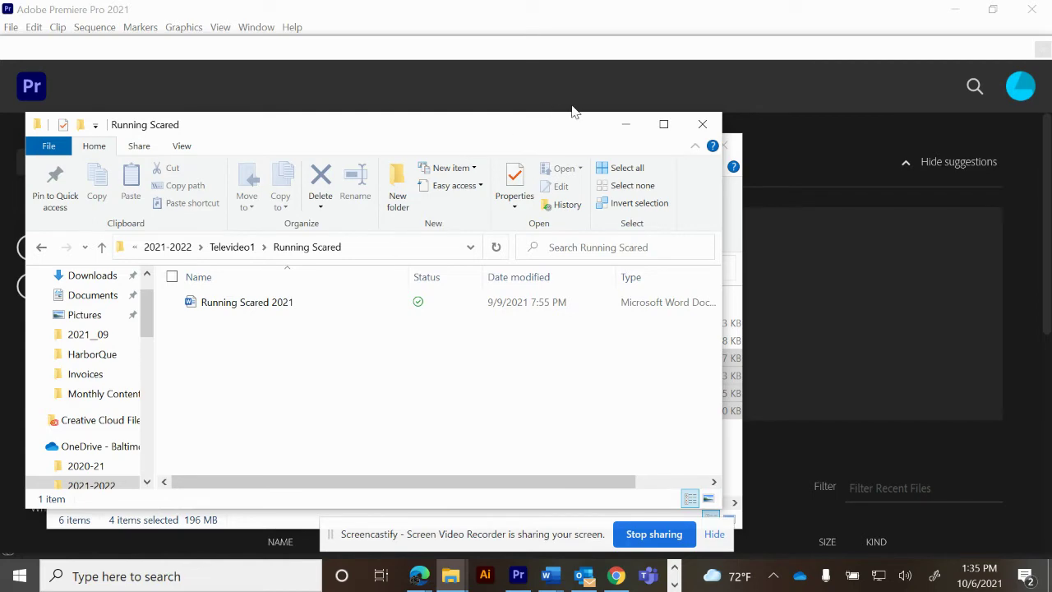
# Drag the four selected MVI clips from 100_1005 into the Running Scared folder.
pyautogui.moveTo(534, 130); pyautogui.dragTo(859, 72)
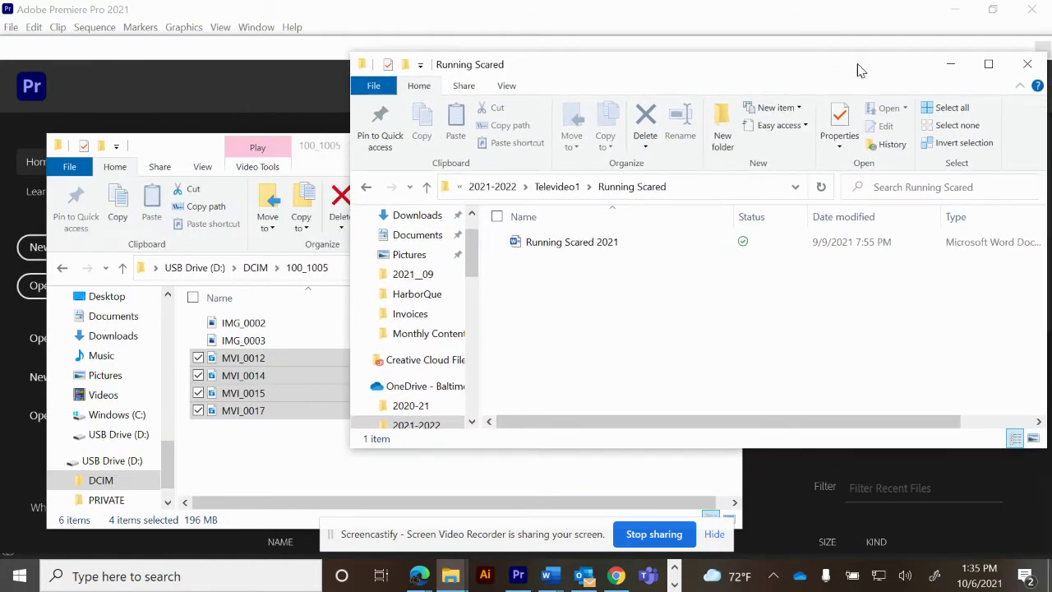
pyautogui.moveTo(236, 393)
pyautogui.mouseDown()
pyautogui.moveTo(570, 339)
pyautogui.moveTo(547, 332)
pyautogui.mouseUp()
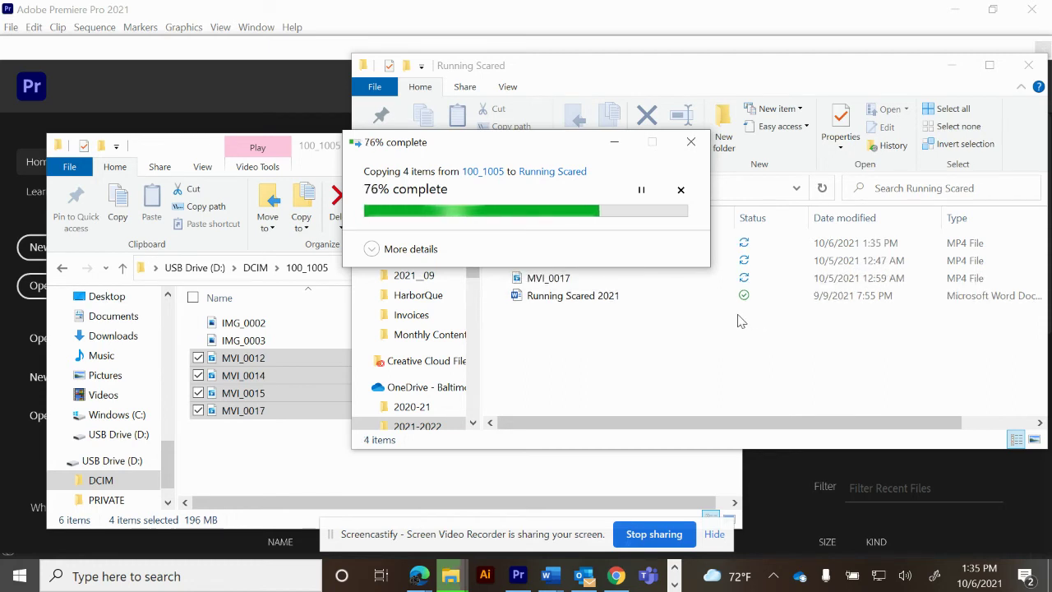
pyautogui.click(275, 58)
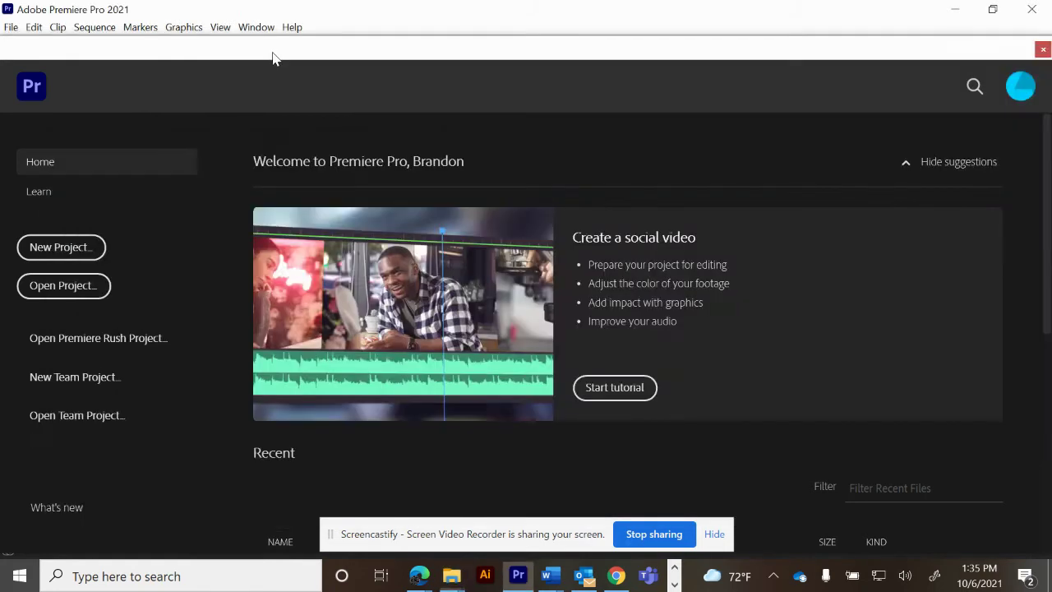
# Start a new Premiere project named 'run' and browse for its save location.
pyautogui.click(82, 247)
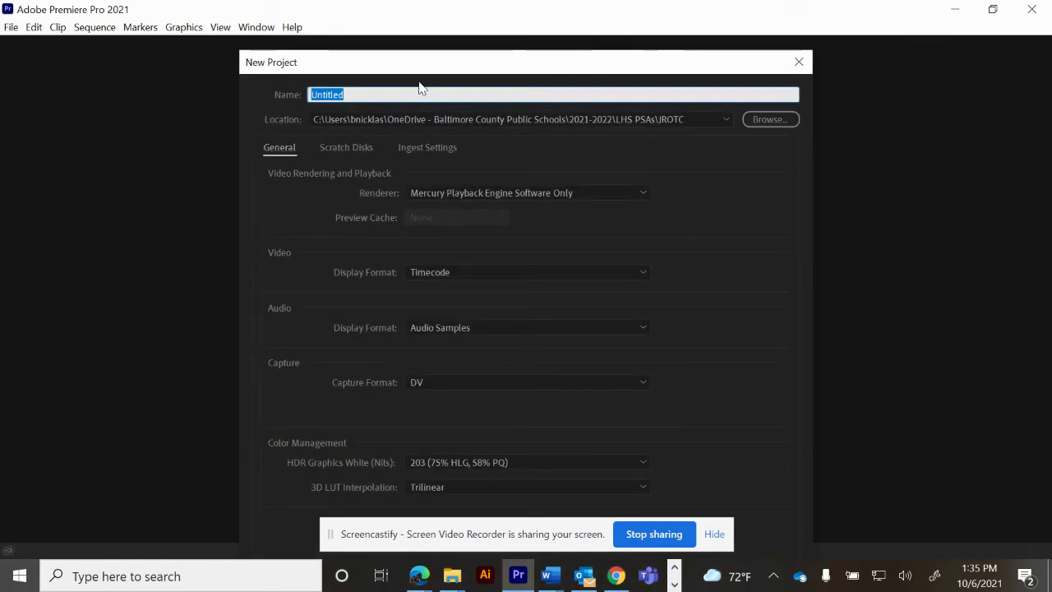
pyautogui.write('r')
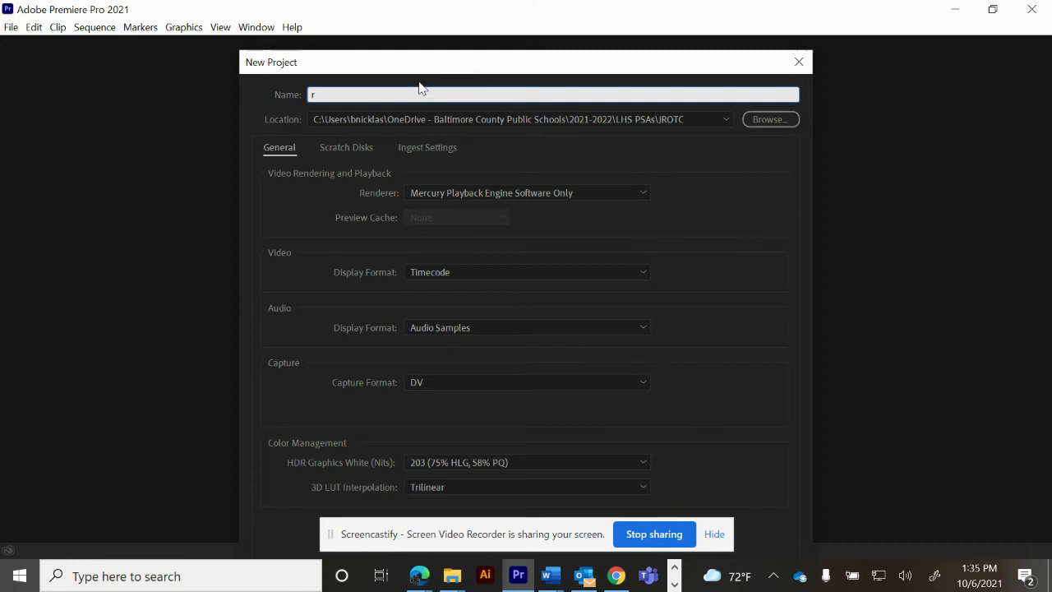
pyautogui.write('un')
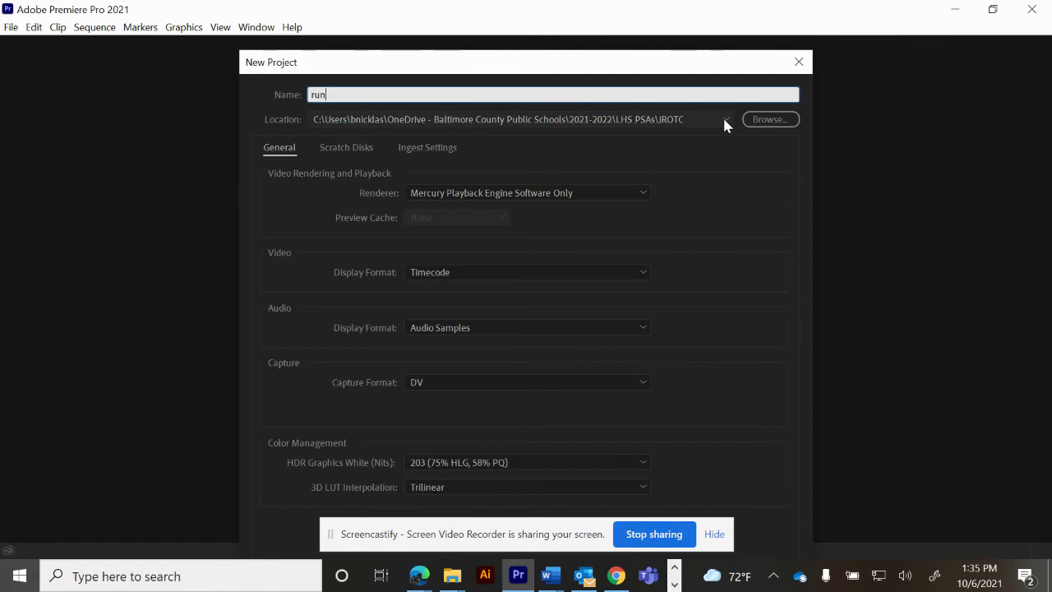
pyautogui.click(769, 121)
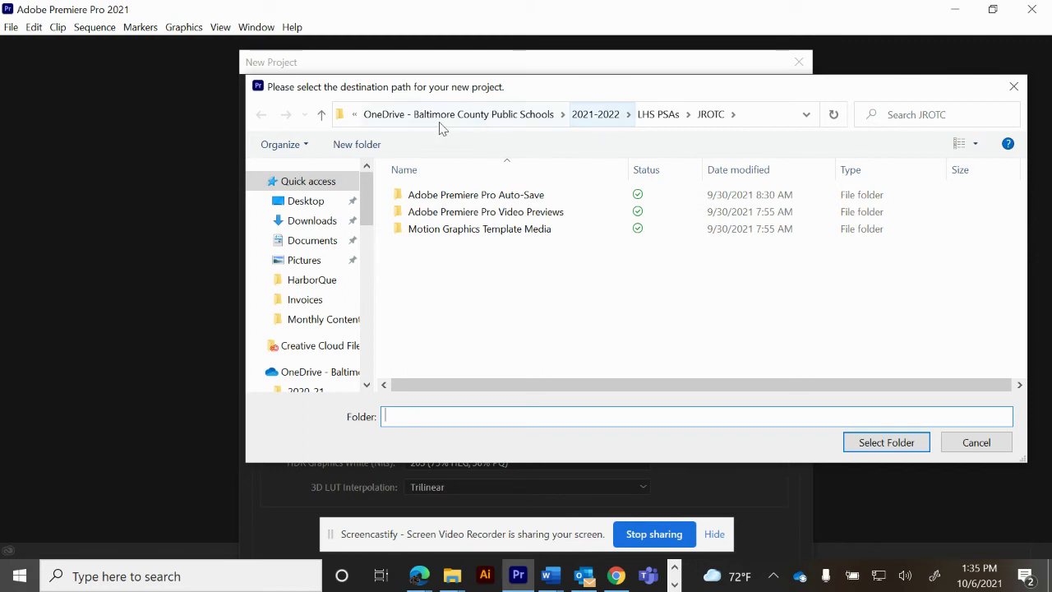
# Set the run project's location to 2021-2022 > Televideo1 > Running Scared.
pyautogui.click(616, 119)
pyautogui.scroll(-3, 431, 263)
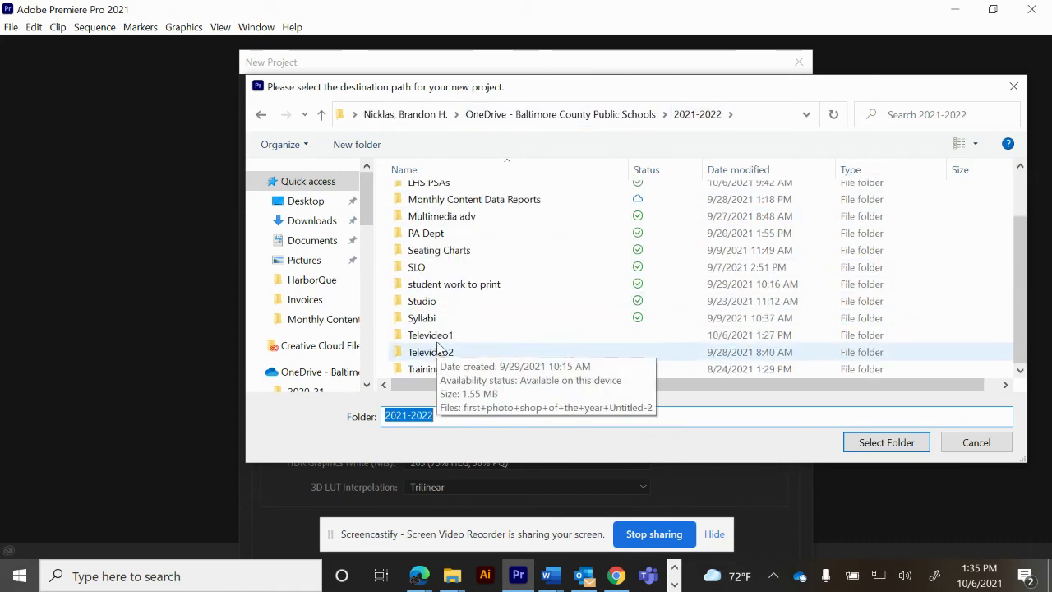
pyautogui.doubleClick(439, 336)
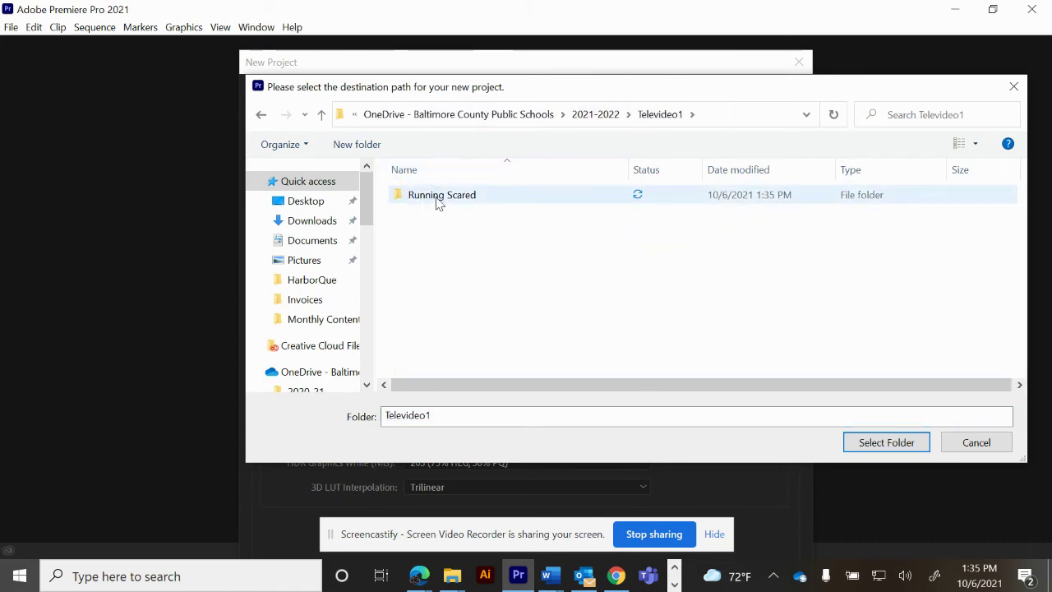
pyautogui.doubleClick(436, 197)
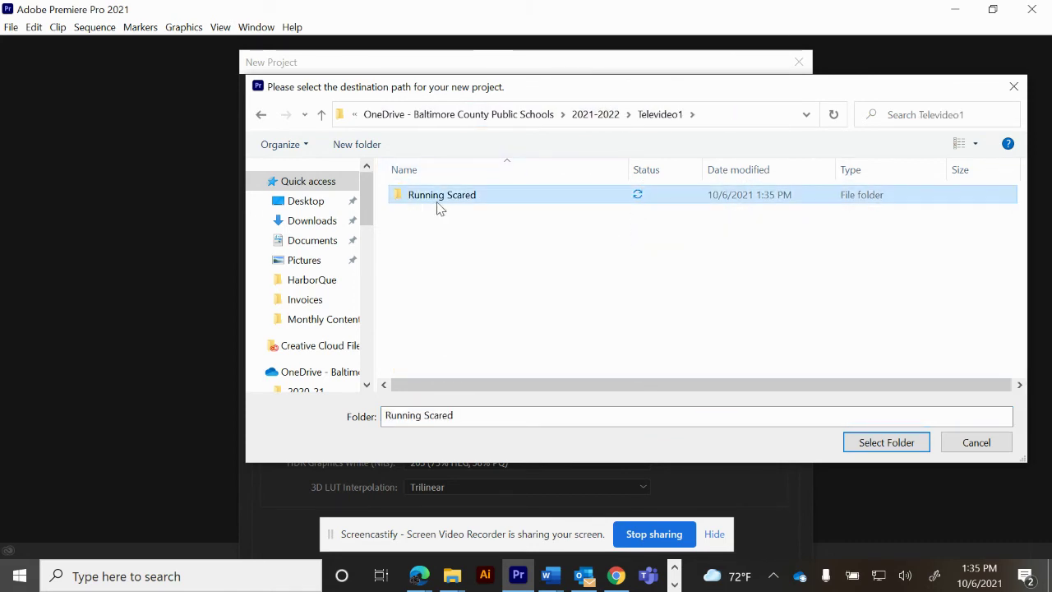
pyautogui.click(869, 442)
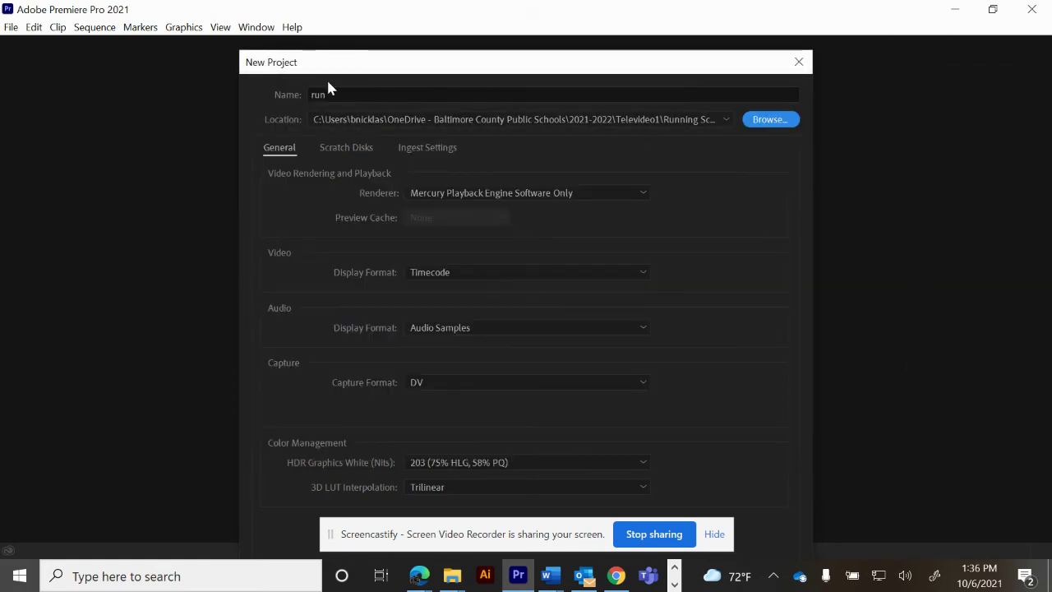
pyautogui.write('n')
pyautogui.moveTo(601, 63); pyautogui.dragTo(602, 6)
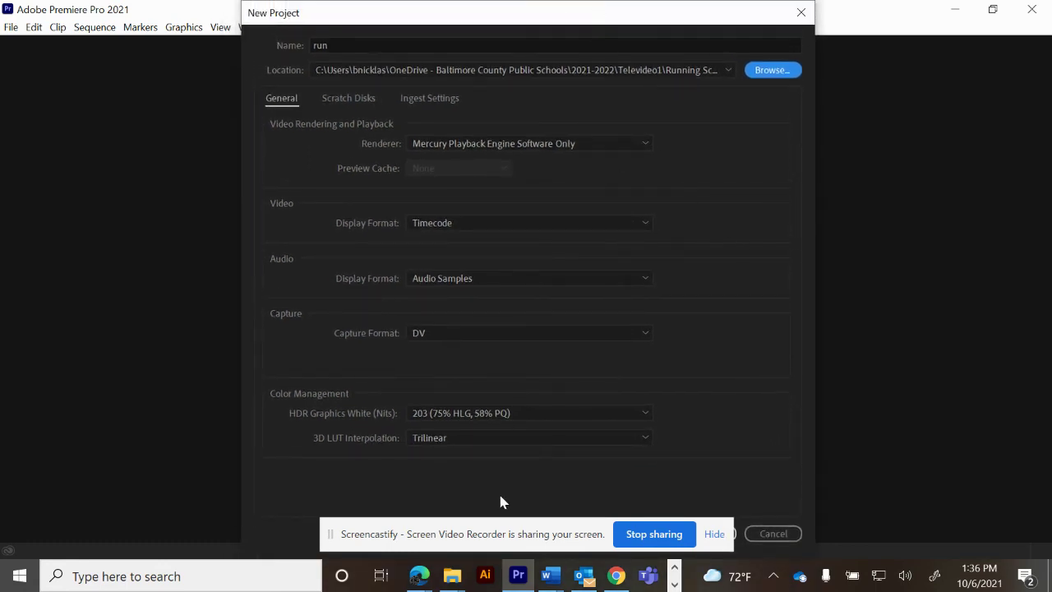
pyautogui.click(712, 536)
# Confirm the run project with OK, then open and cancel the Import file chooser.
pyautogui.click(709, 534)
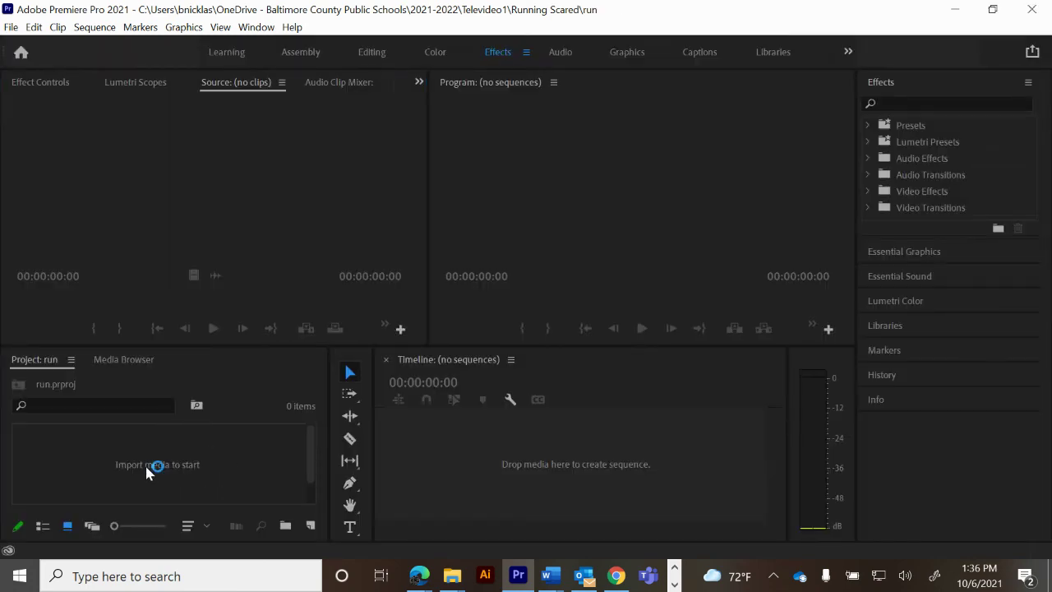
pyautogui.doubleClick(146, 467)
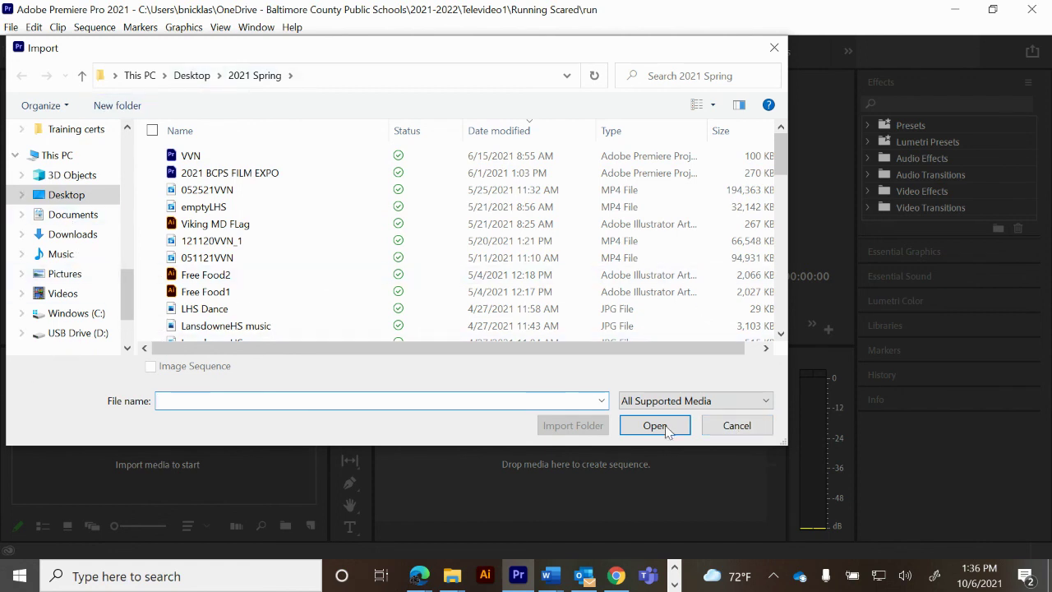
pyautogui.click(749, 424)
pyautogui.moveTo(452, 576)
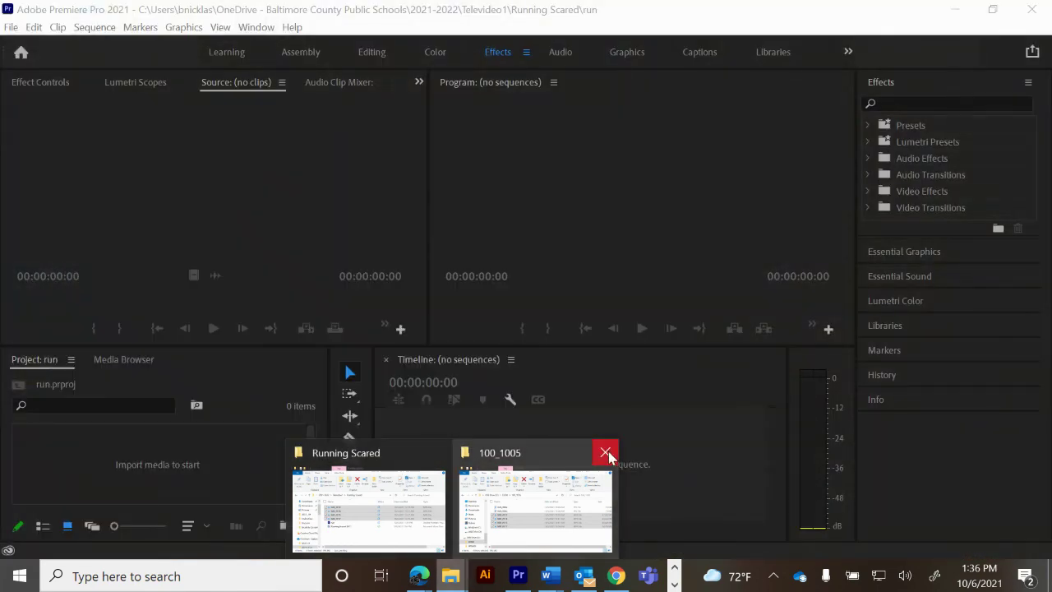
# Drag the four MVI MP4 clips from the Running Scared window into the Project panel.
pyautogui.click(605, 452)
pyautogui.click(482, 452)
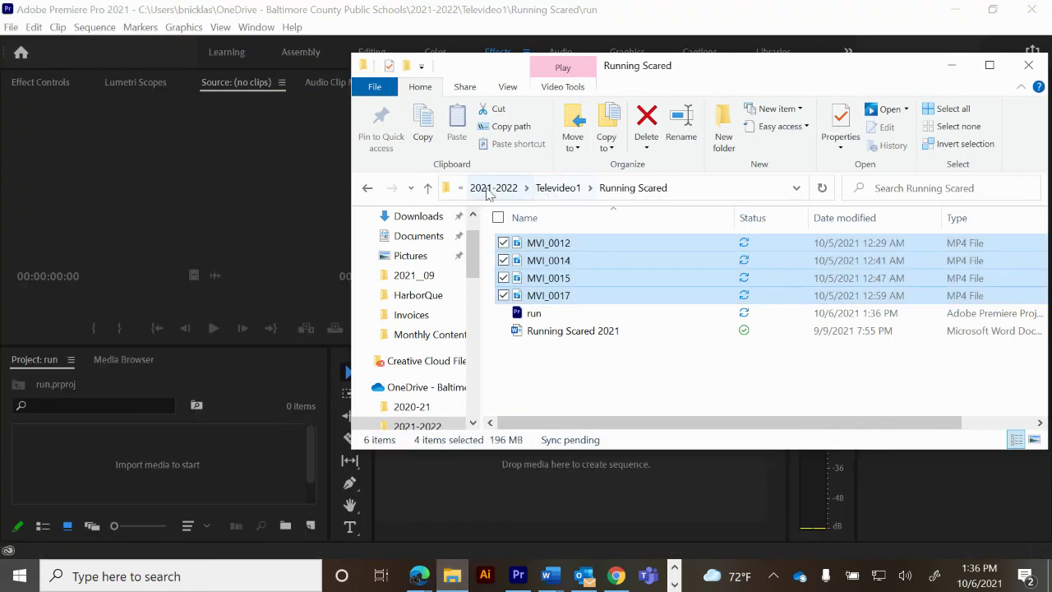
pyautogui.moveTo(579, 249); pyautogui.dragTo(195, 469)
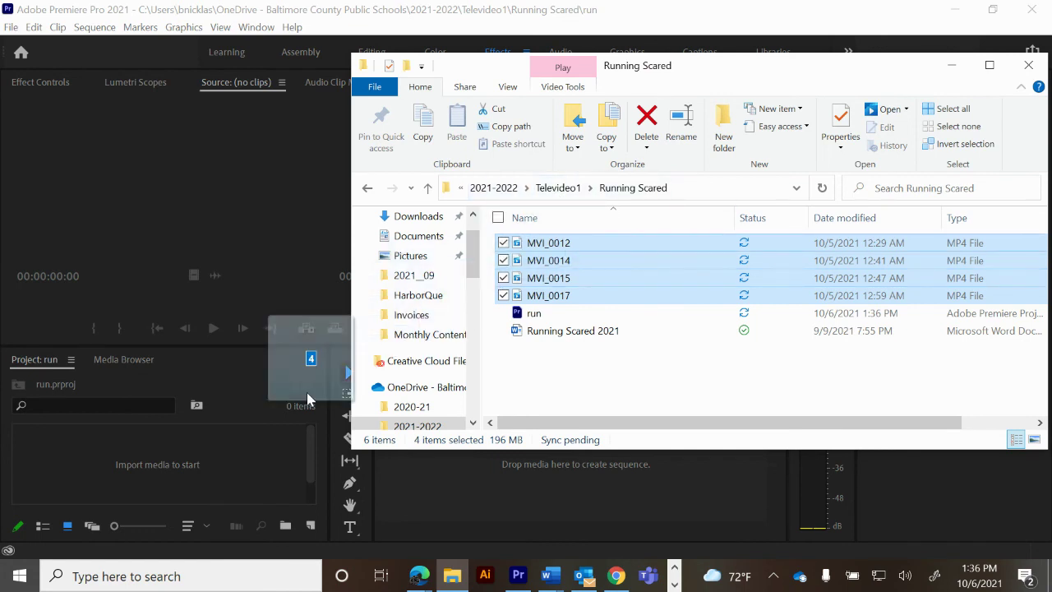
pyautogui.moveTo(195, 467); pyautogui.dragTo(195, 466)
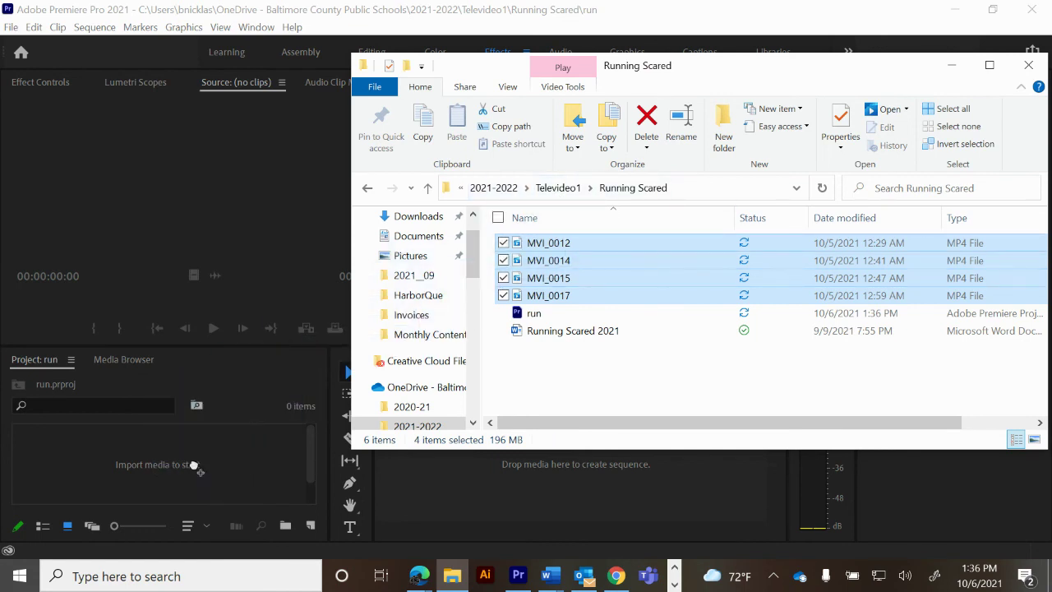